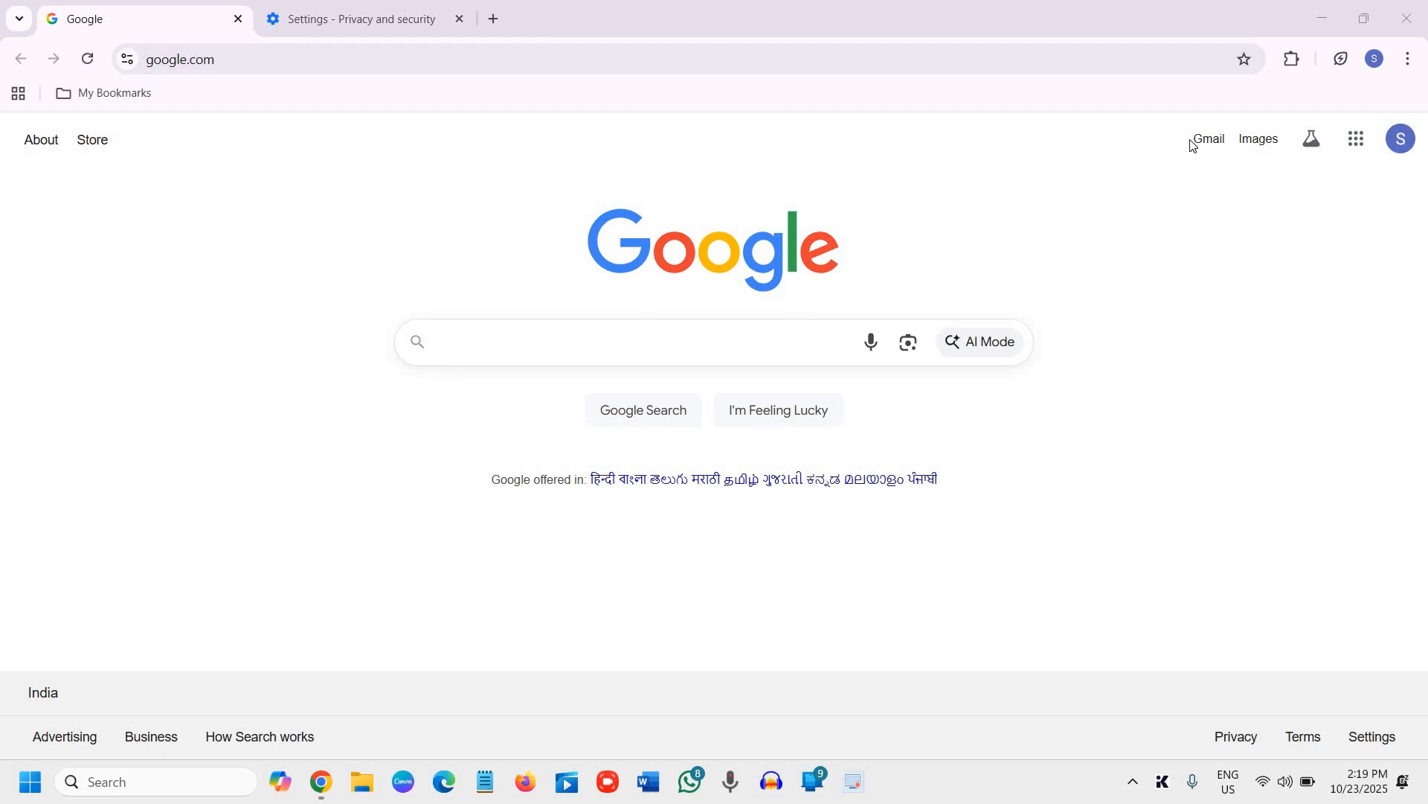
Bring up Chrome's main three-dot menu to reach Settings.
{"action": "left_click", "coordinate": [1409, 59]}
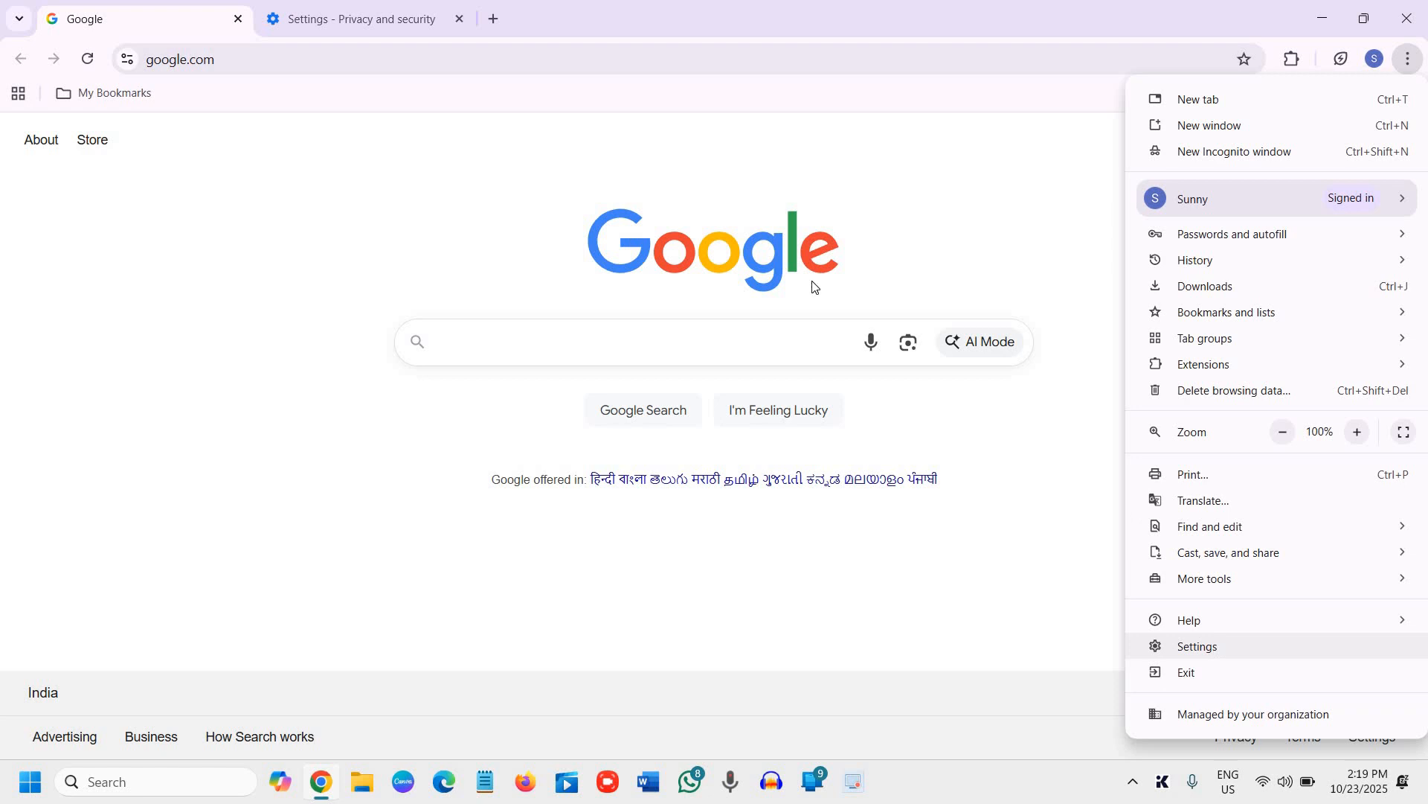
In Search engine settings, replace Yahoo! India with Google as the default search engine.
{"action": "left_click", "coordinate": [353, 13]}
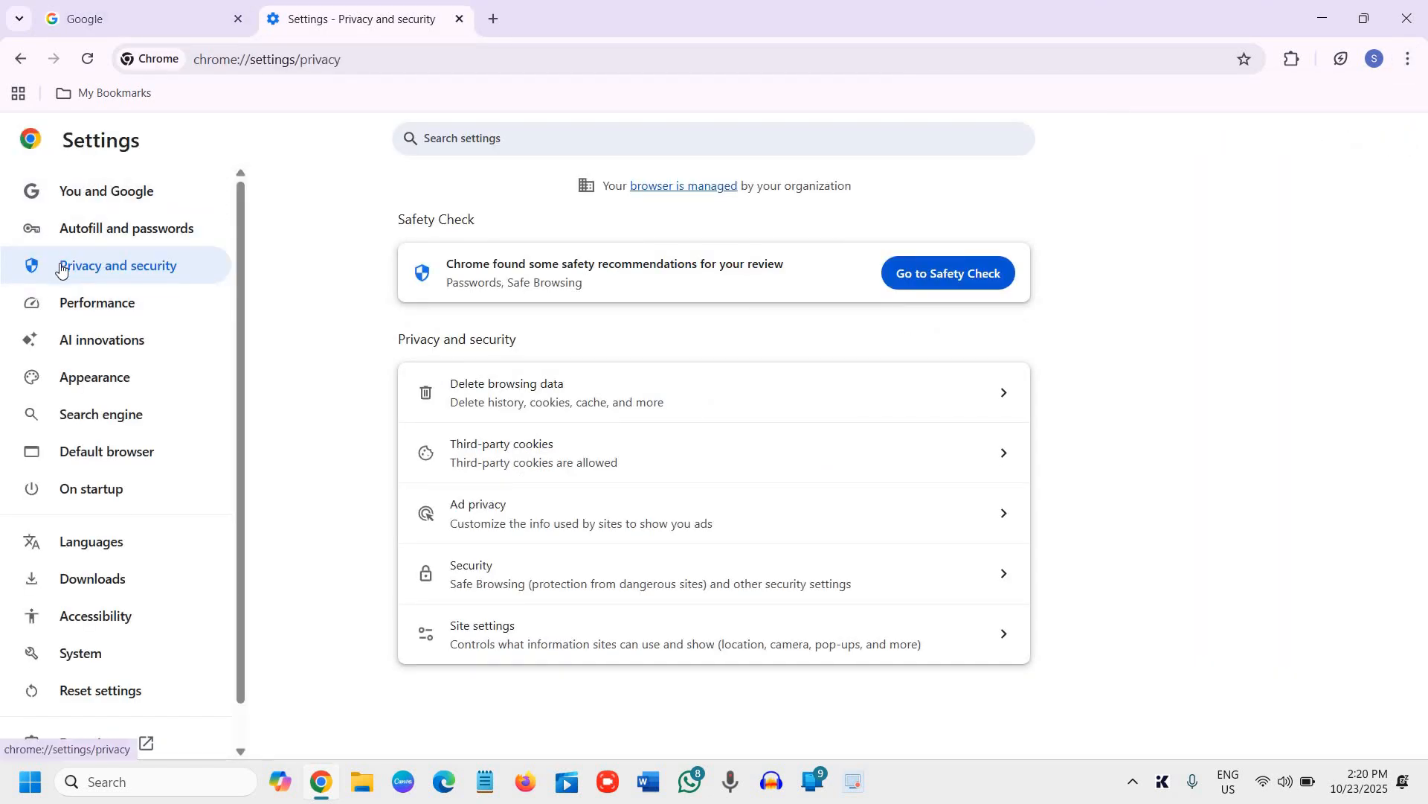
{"action": "left_click", "coordinate": [113, 421]}
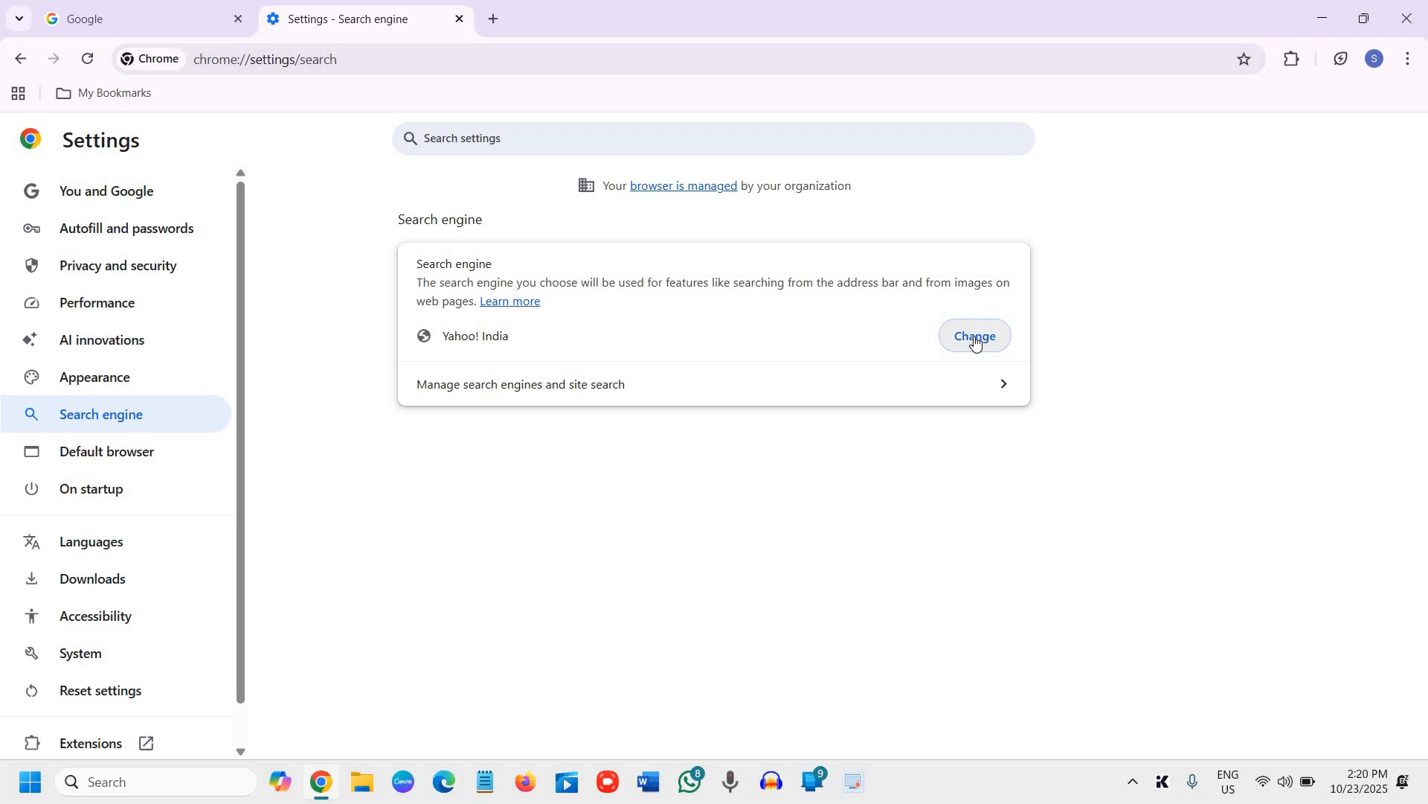
{"action": "left_click", "coordinate": [974, 340]}
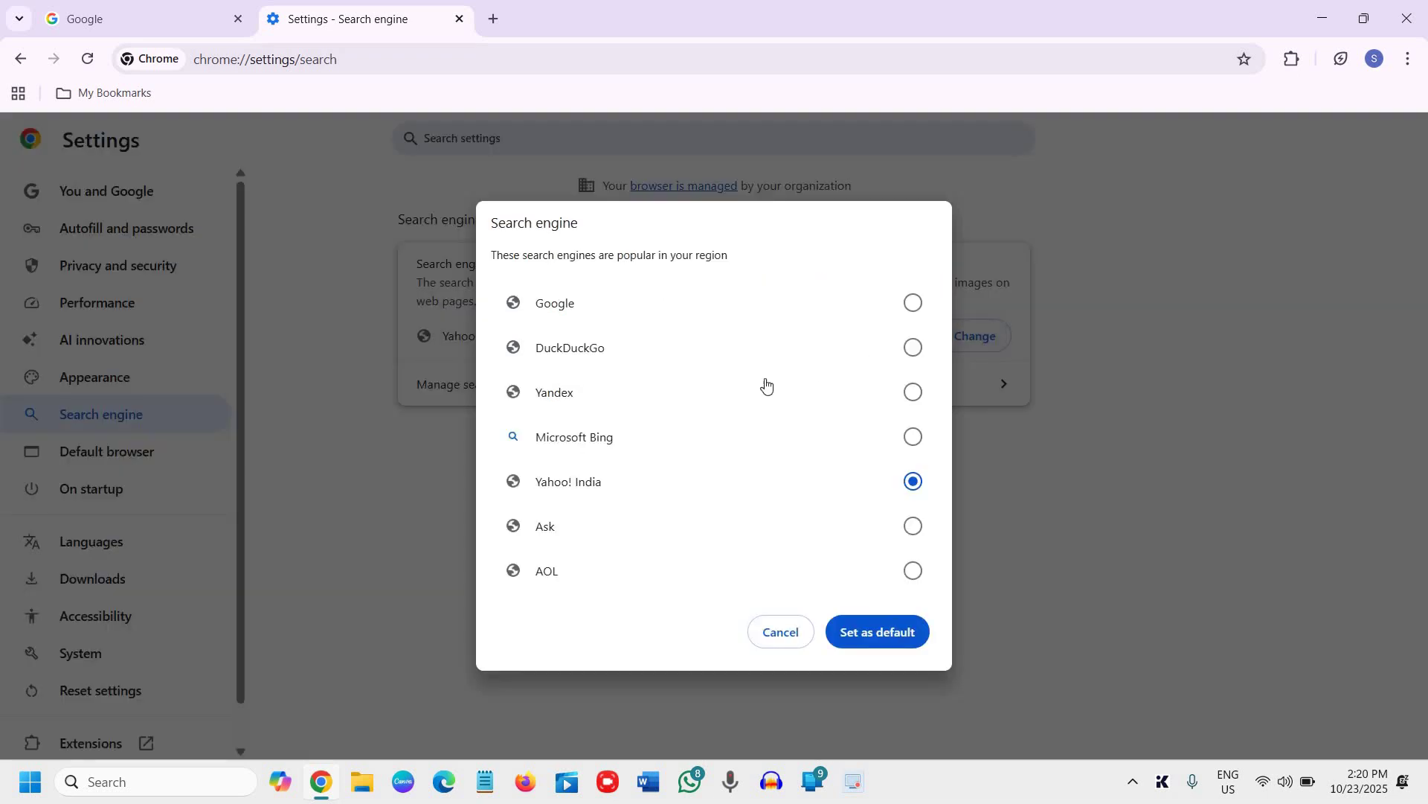
{"action": "left_click", "coordinate": [700, 323]}
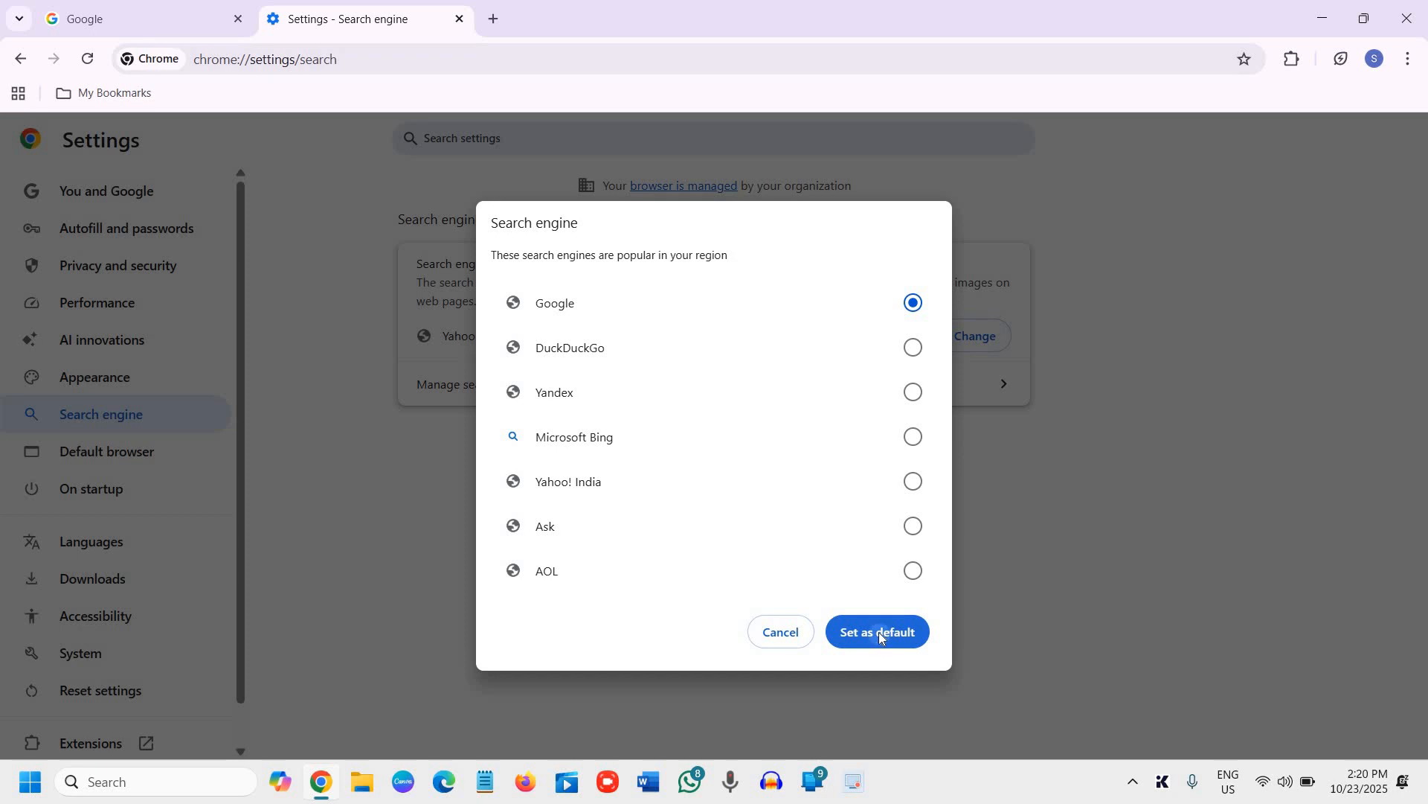
{"action": "left_click", "coordinate": [877, 632]}
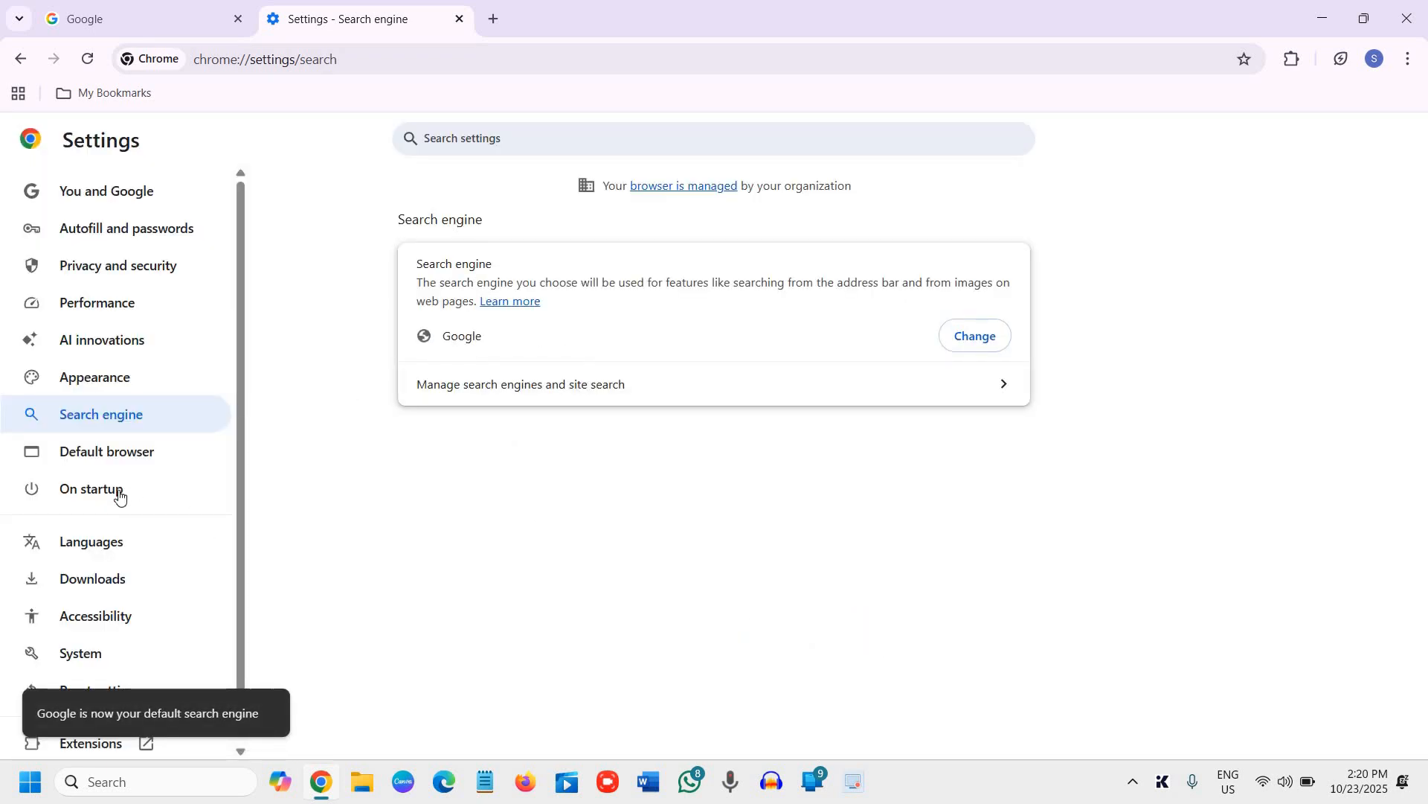
{"action": "left_click", "coordinate": [63, 502]}
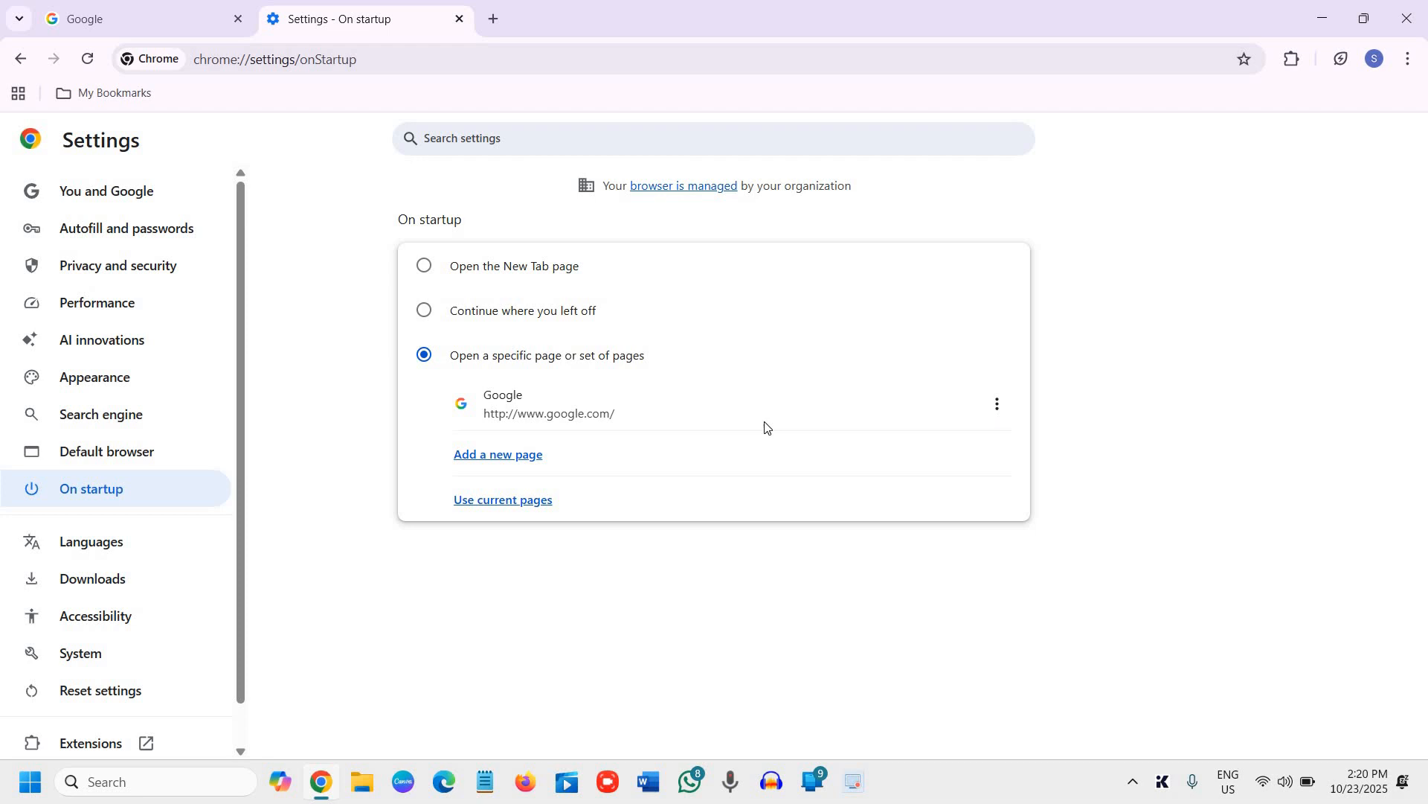
{"action": "left_click", "coordinate": [997, 409]}
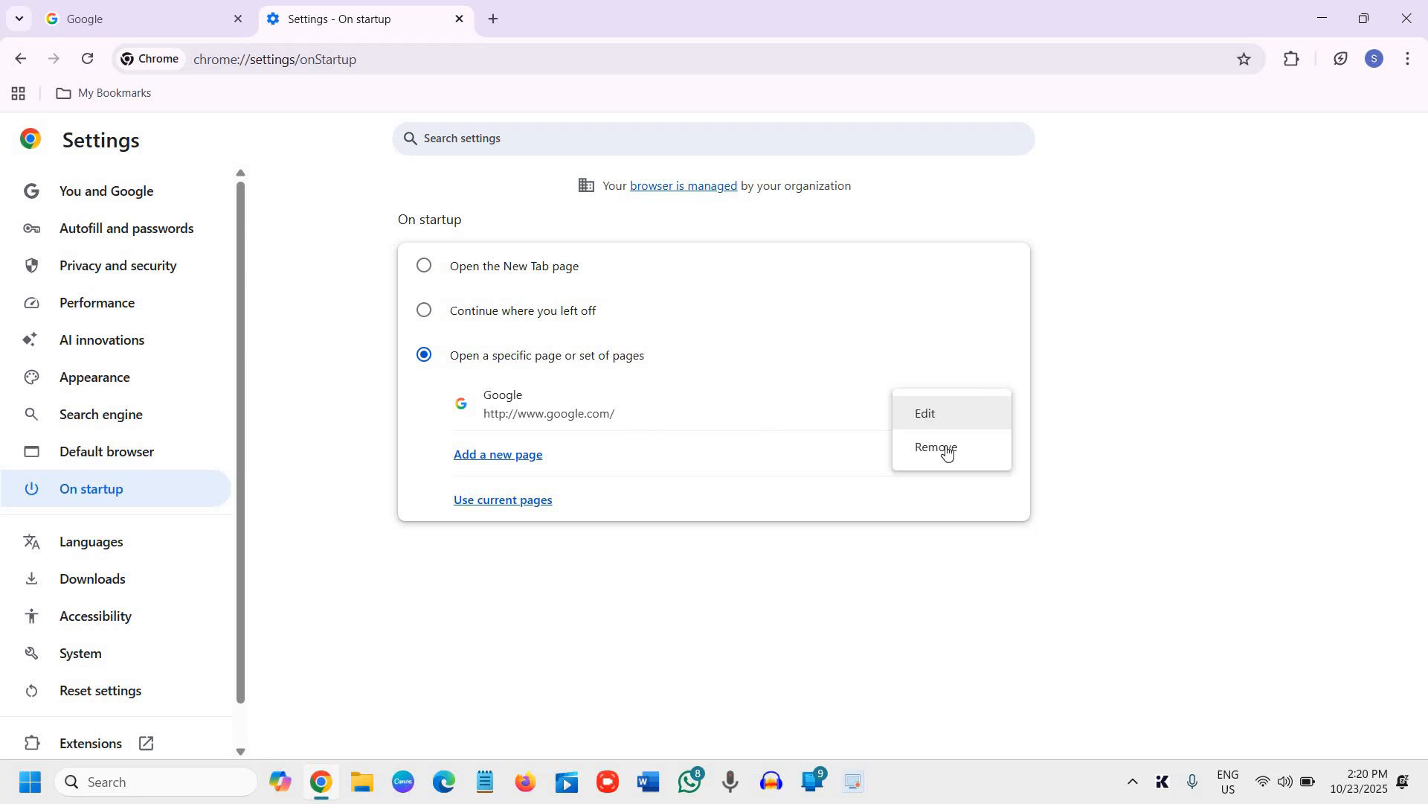
{"action": "key", "text": "Return"}
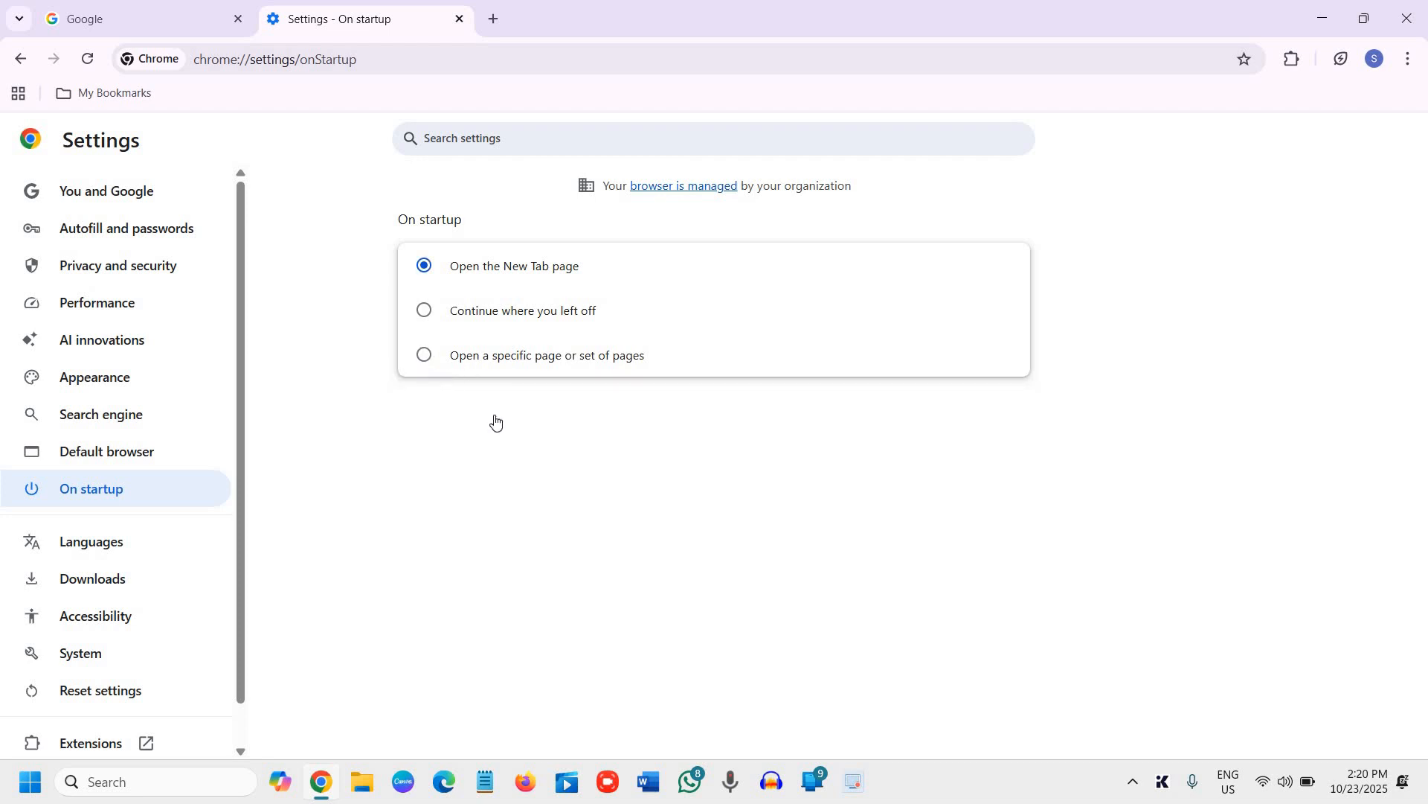
{"action": "left_click", "coordinate": [549, 429]}
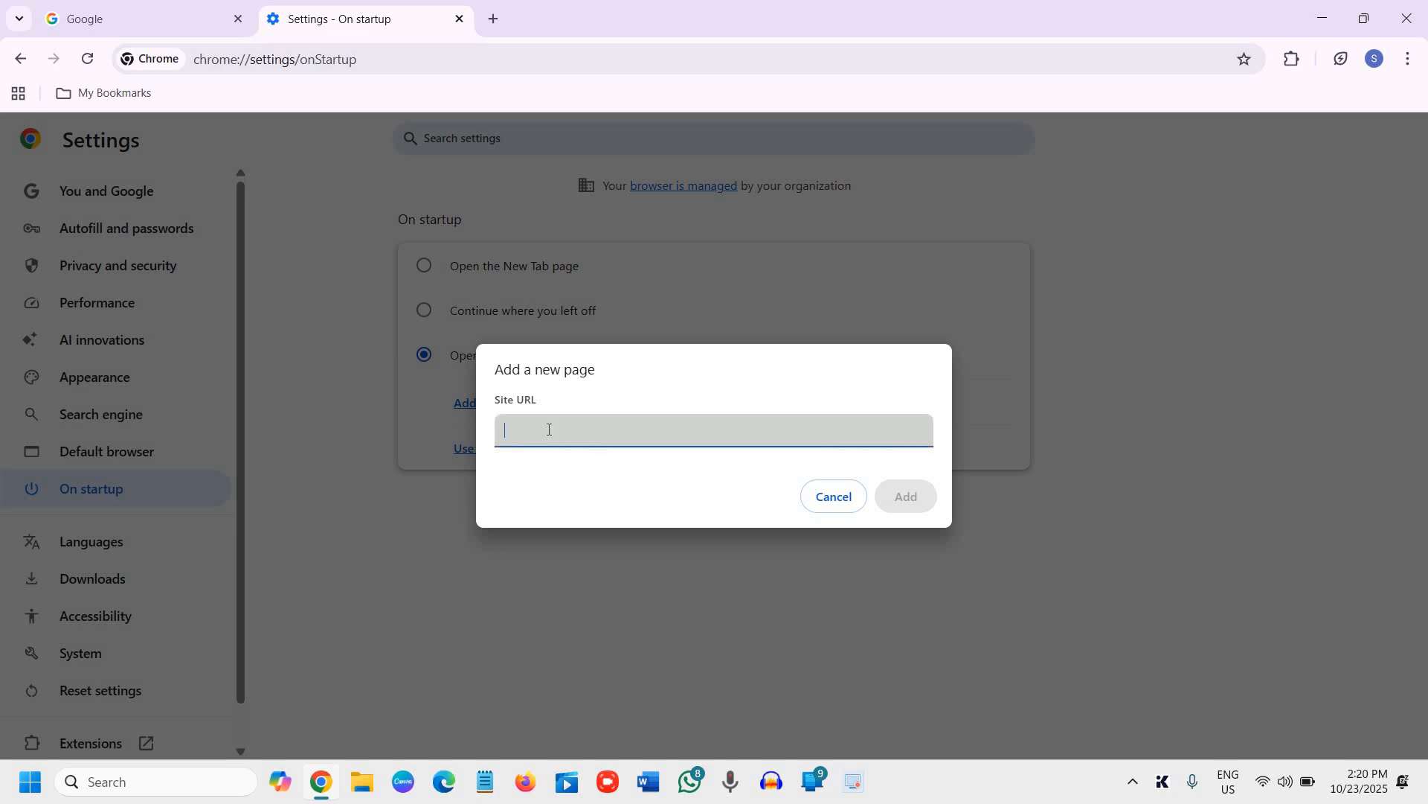
{"action": "type", "text": "www.google.com"}
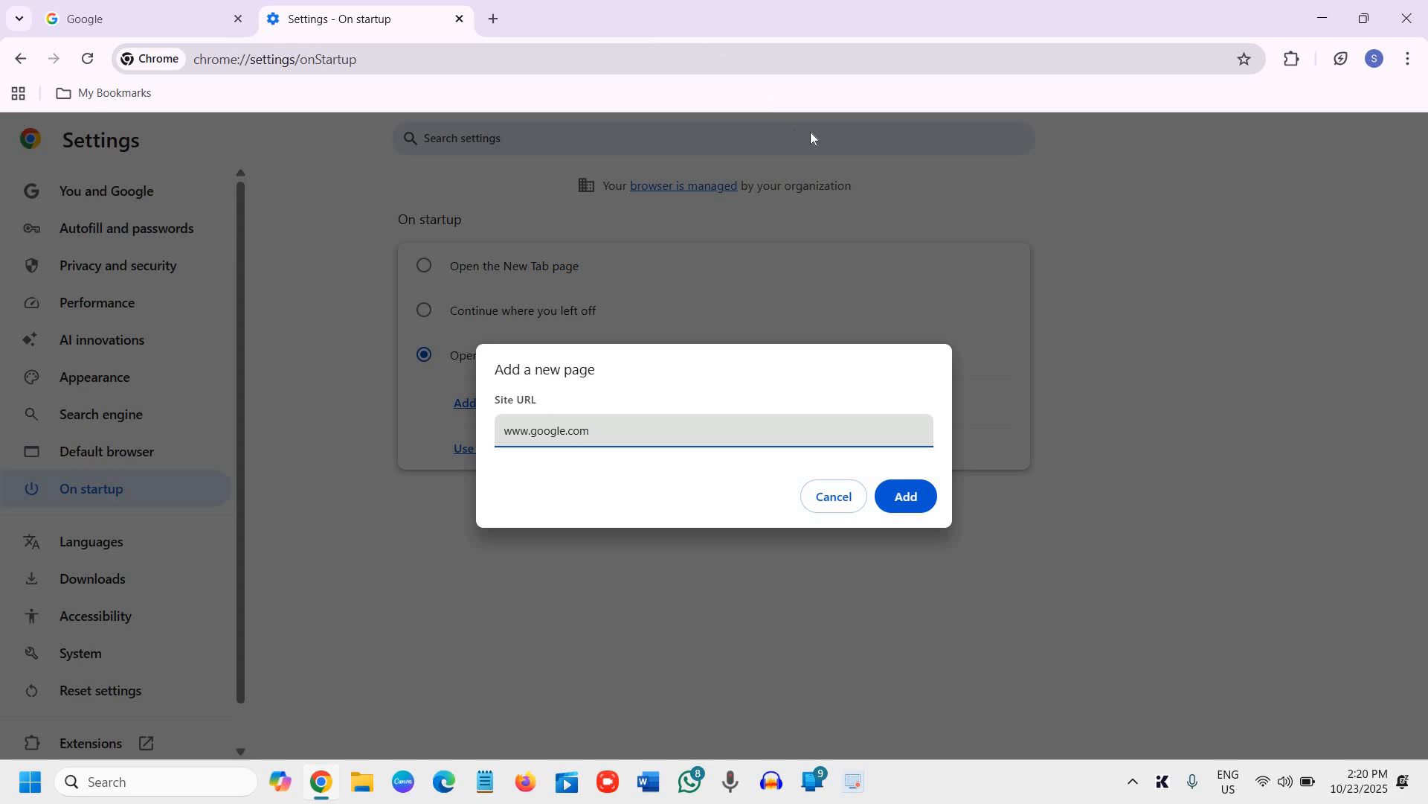
{"action": "left_click", "coordinate": [912, 502]}
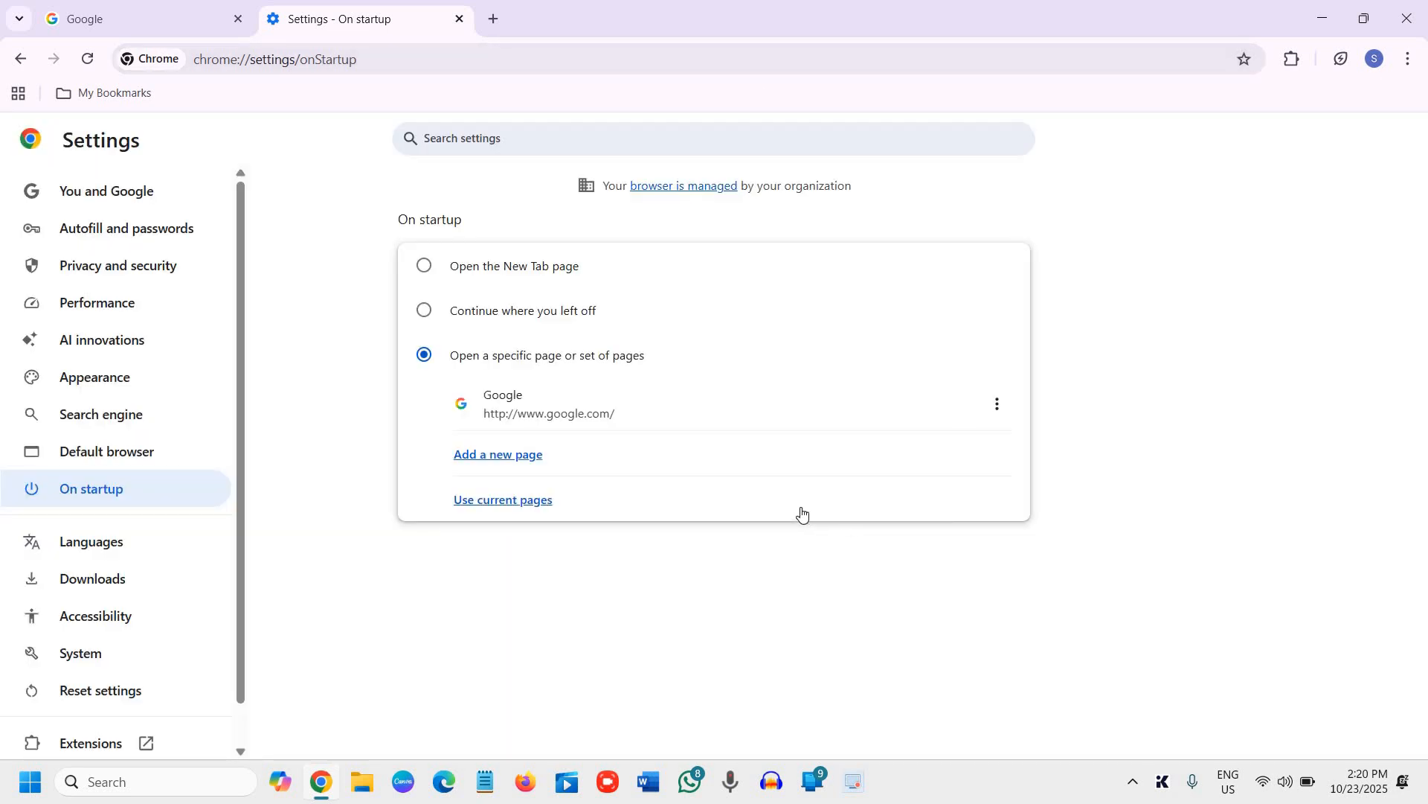
Reach Manage Extensions, showing only Google Docs Offline and vidIQ Vision installed.
{"action": "left_click", "coordinate": [1409, 59]}
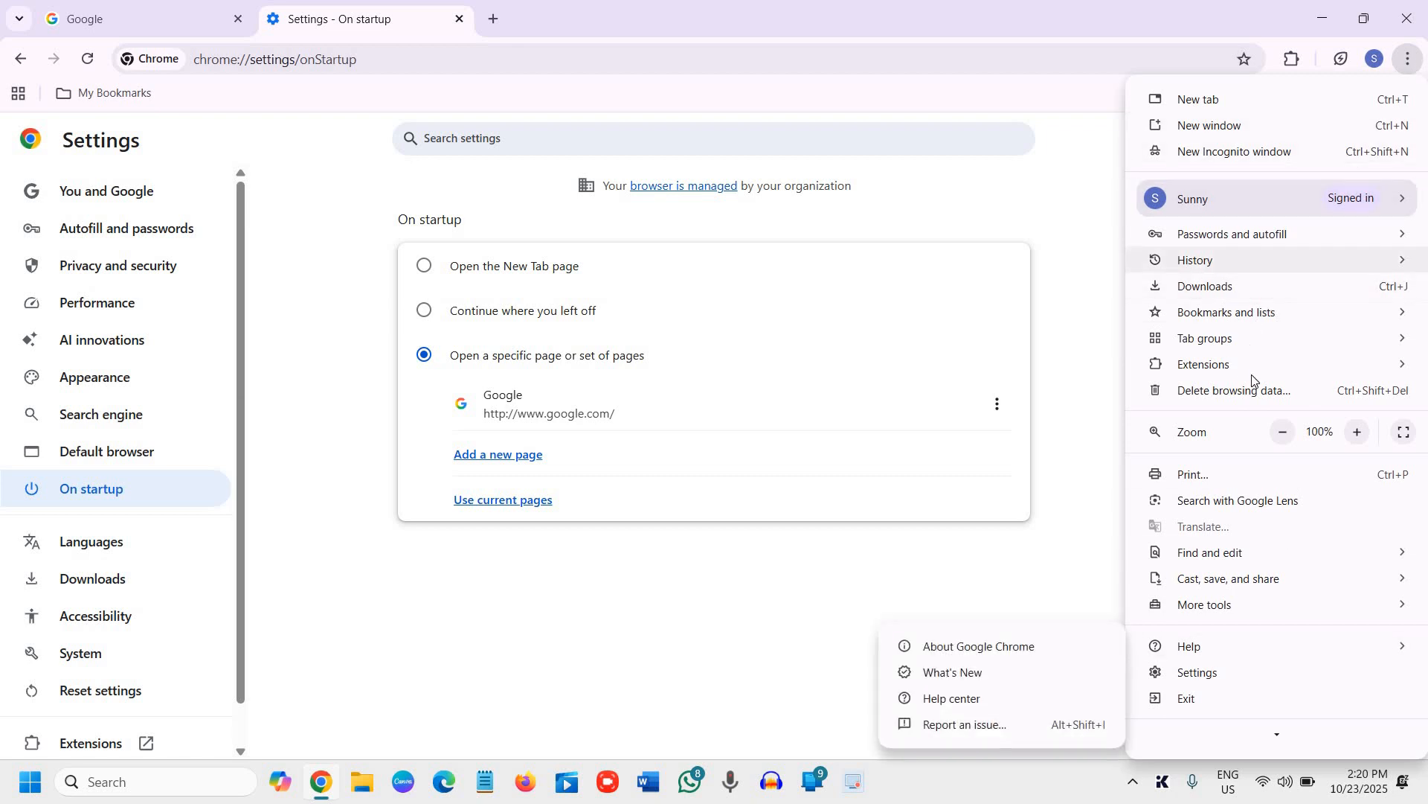
{"action": "mouse_move", "coordinate": [1204, 363]}
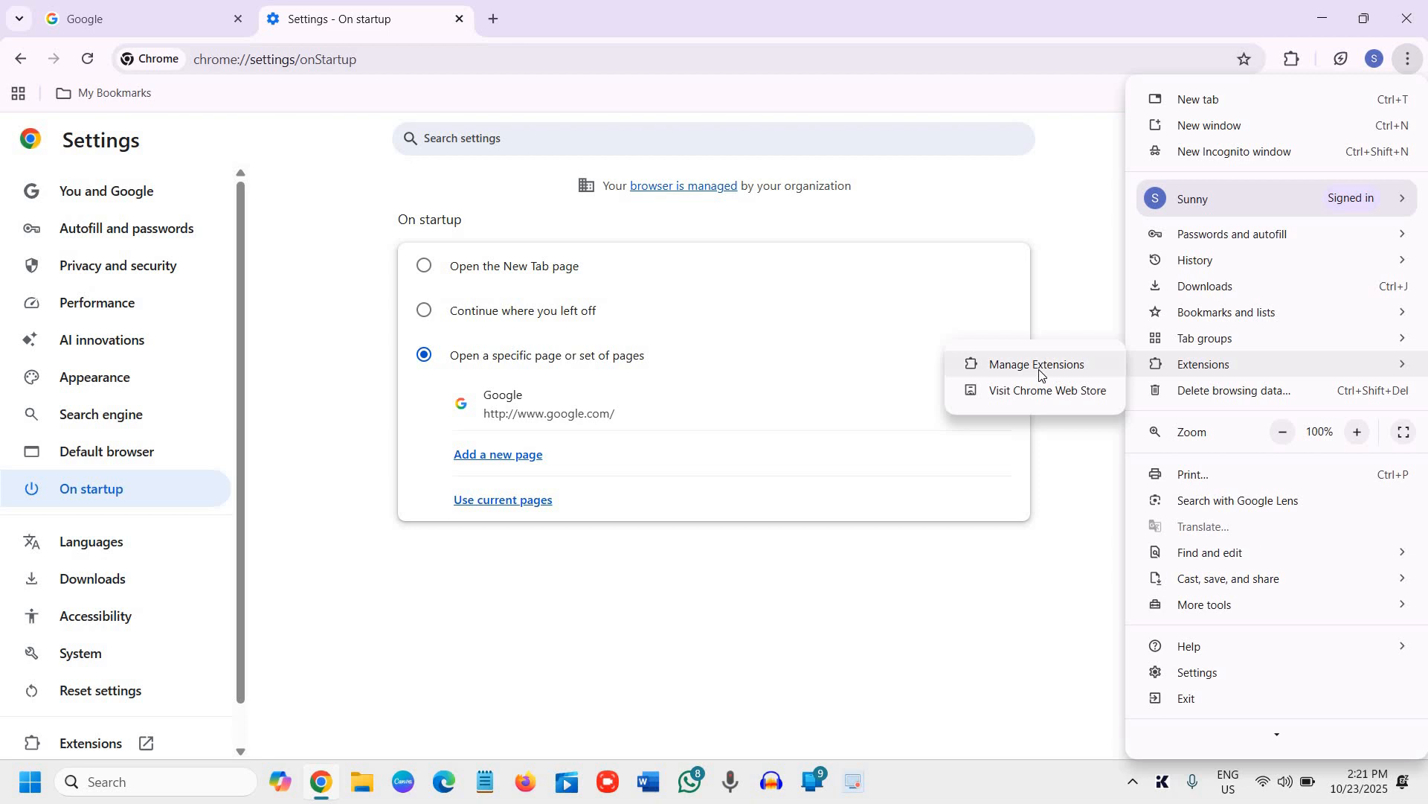
{"action": "left_click", "coordinate": [1039, 365]}
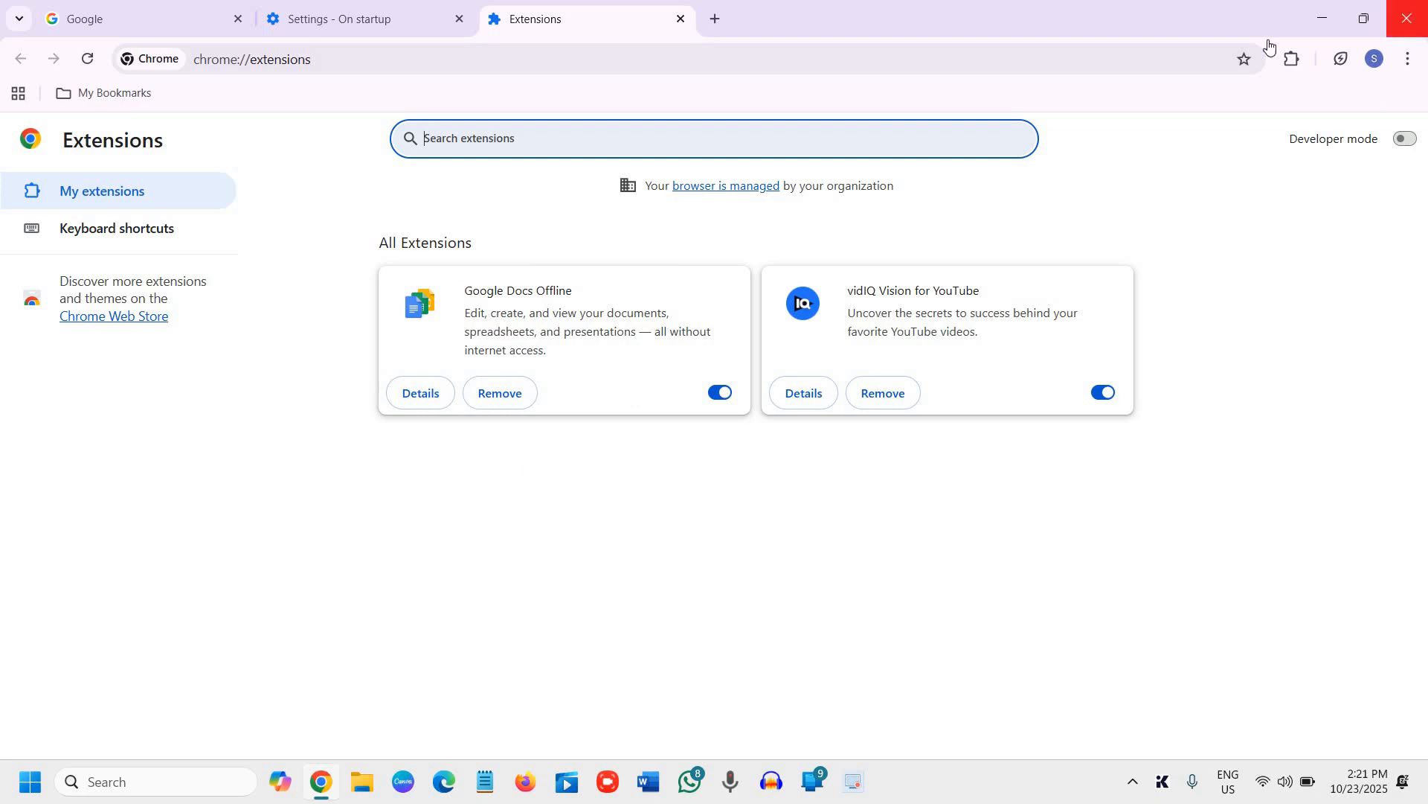
Close and relaunch Chrome maximized, checking the tabs it reopens with.
{"action": "left_click", "coordinate": [318, 788]}
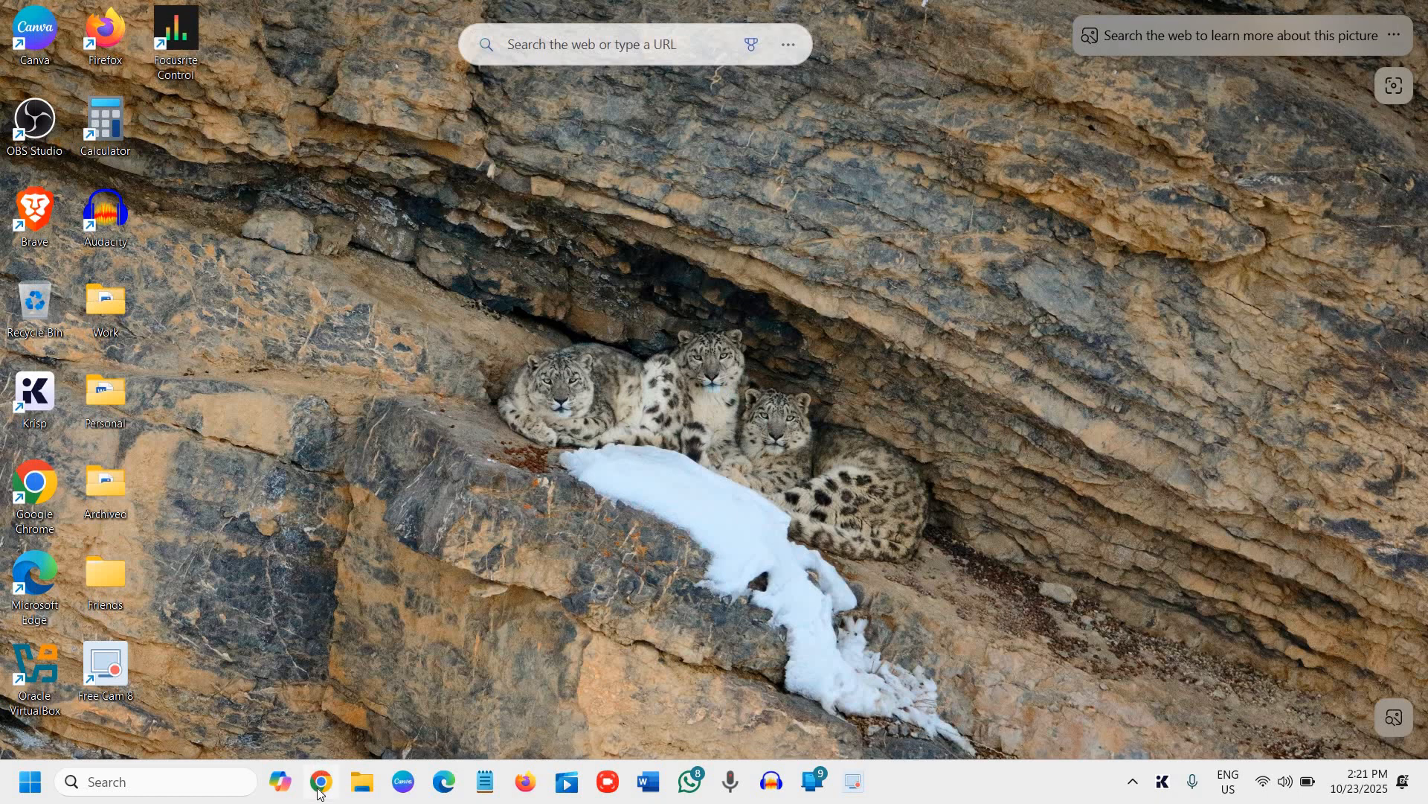
{"action": "left_click", "coordinate": [318, 788]}
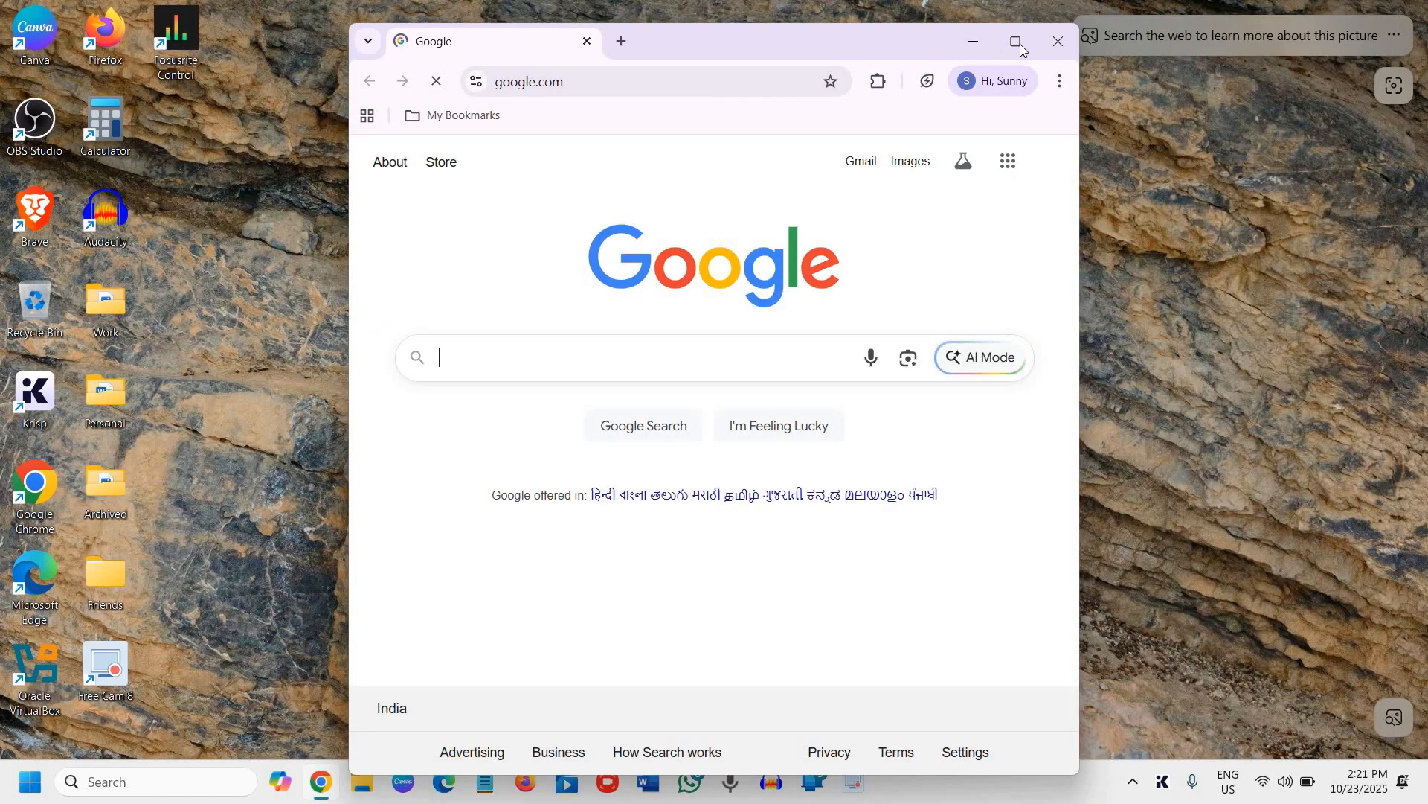
{"action": "left_click", "coordinate": [1015, 41]}
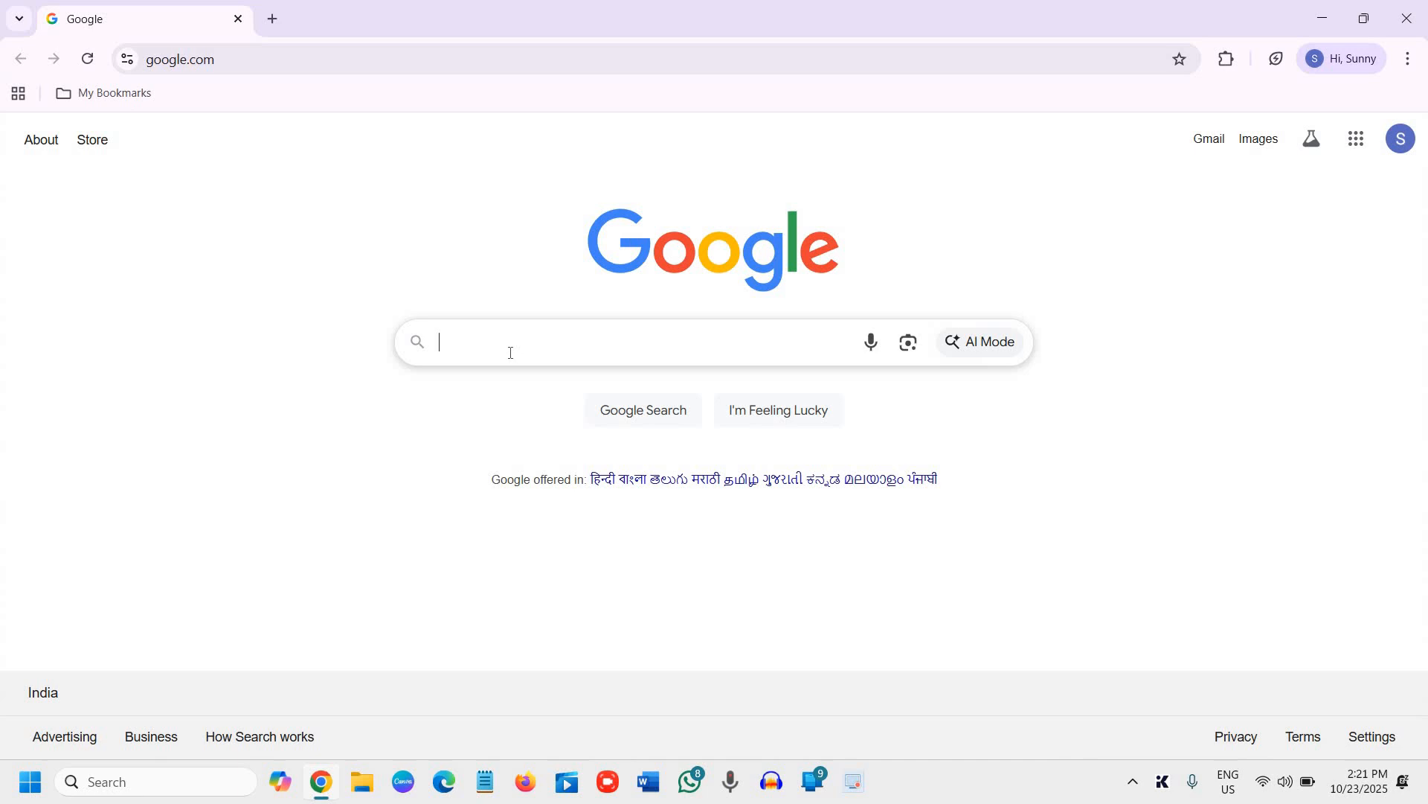
{"action": "left_click", "coordinate": [273, 21]}
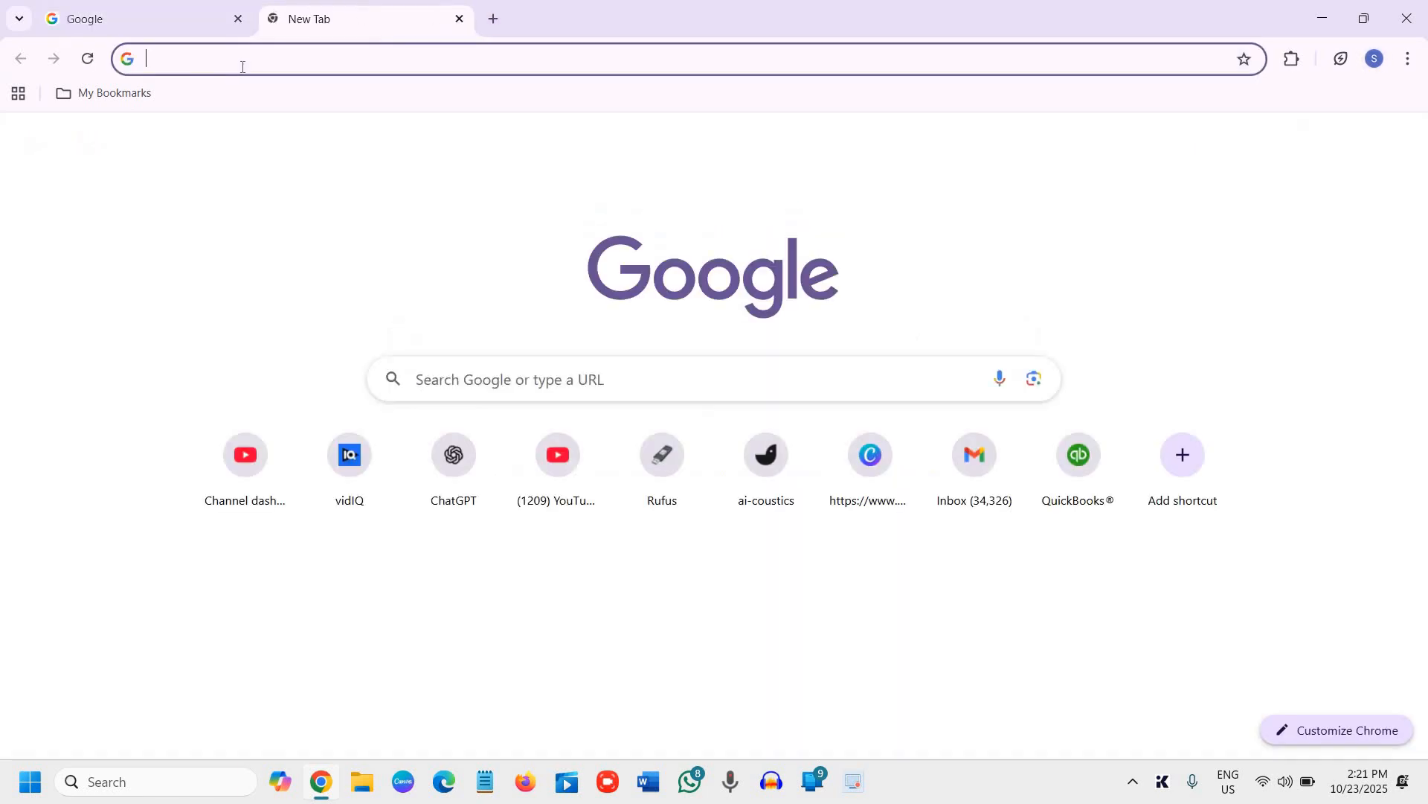
{"action": "left_click", "coordinate": [175, 30]}
{"action": "left_click", "coordinate": [319, 29]}
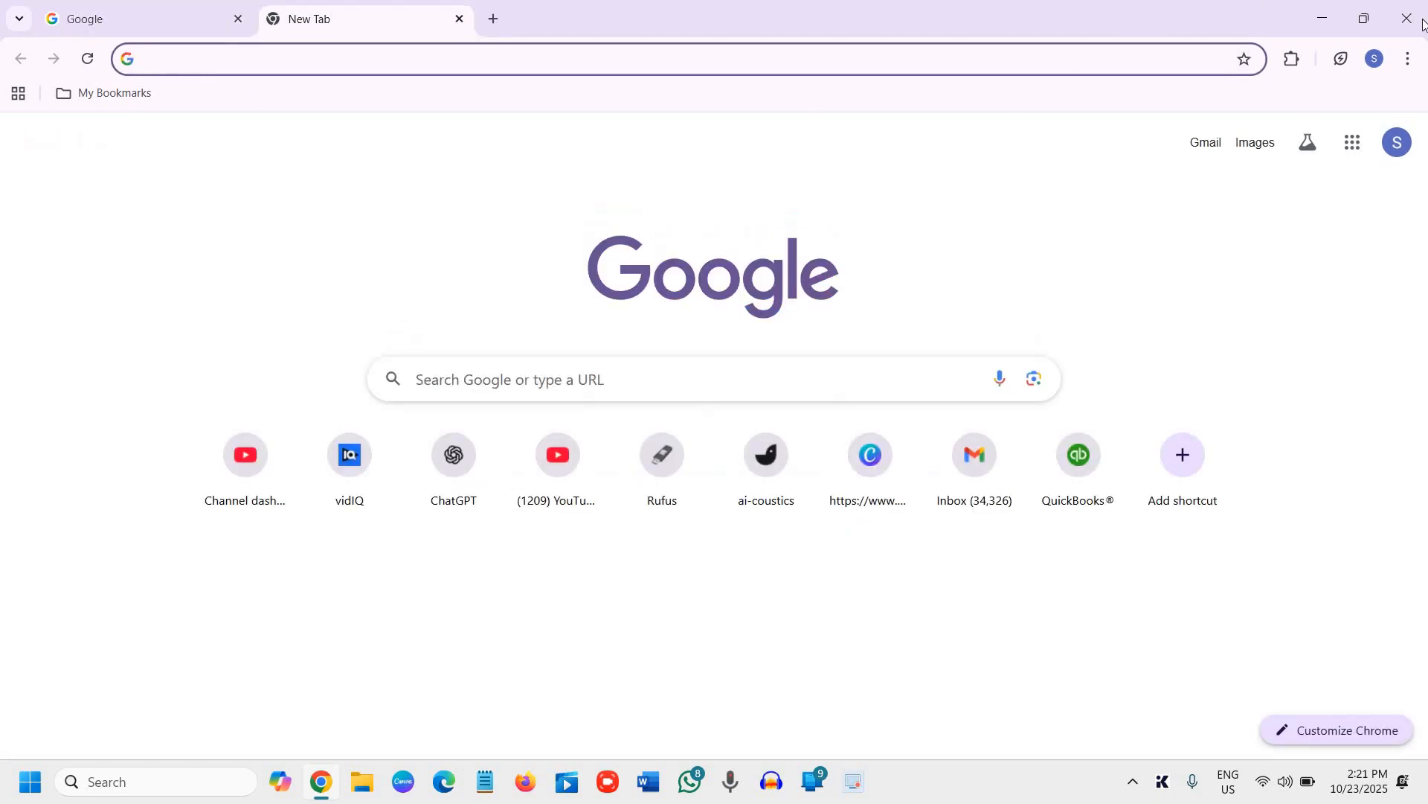
Relaunch Chrome once more and confirm it opens straight to google.com.
{"action": "left_click", "coordinate": [315, 788]}
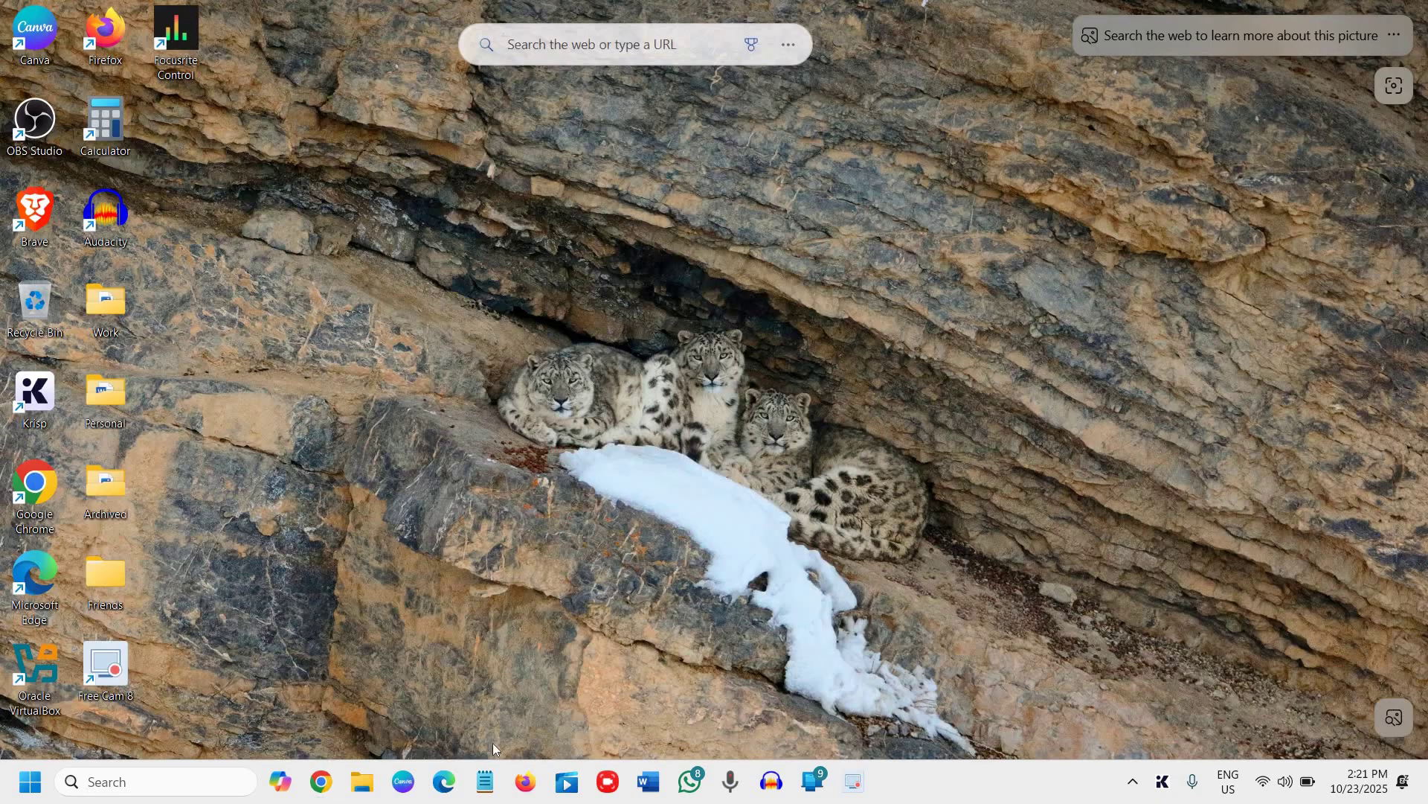
{"action": "left_click", "coordinate": [316, 788]}
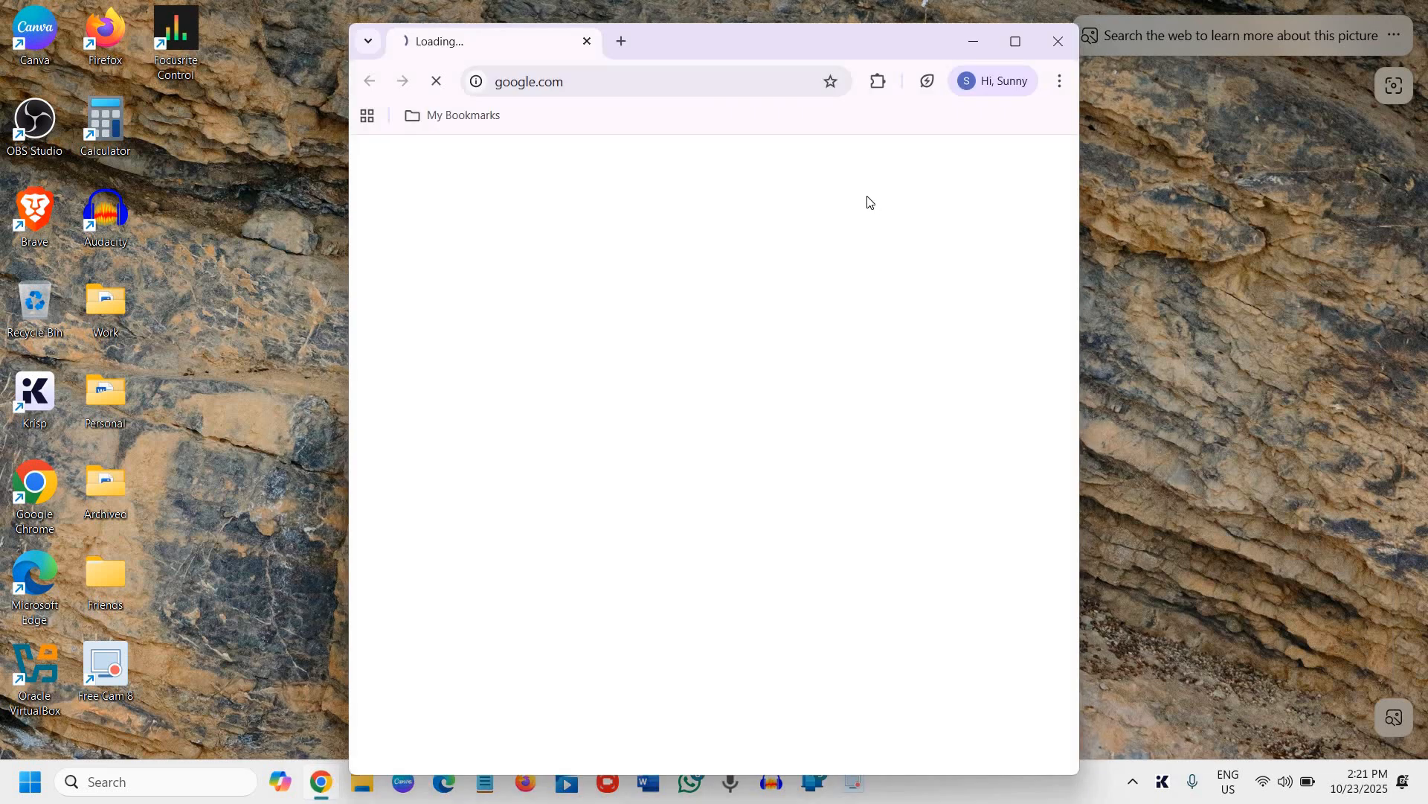
{"action": "left_click", "coordinate": [1015, 42]}
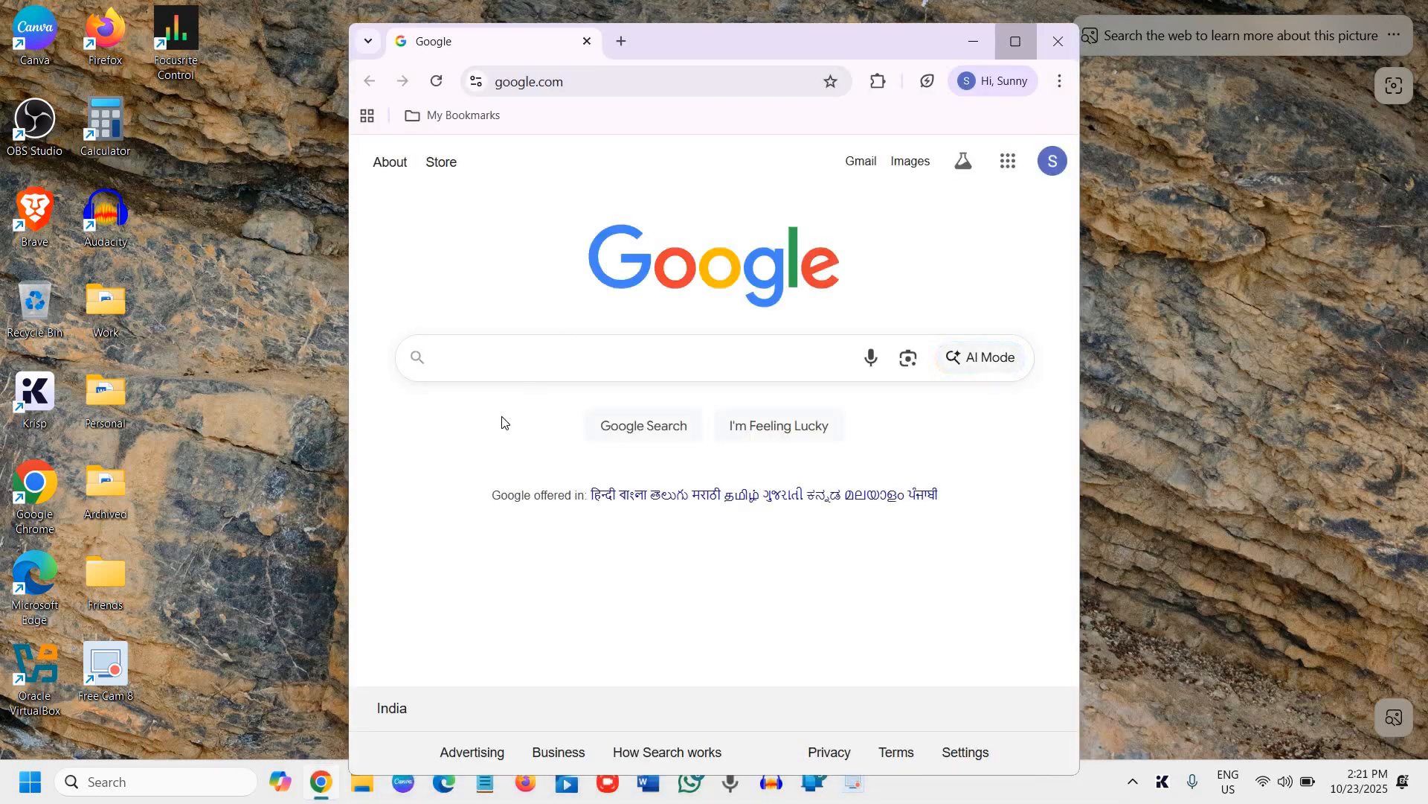